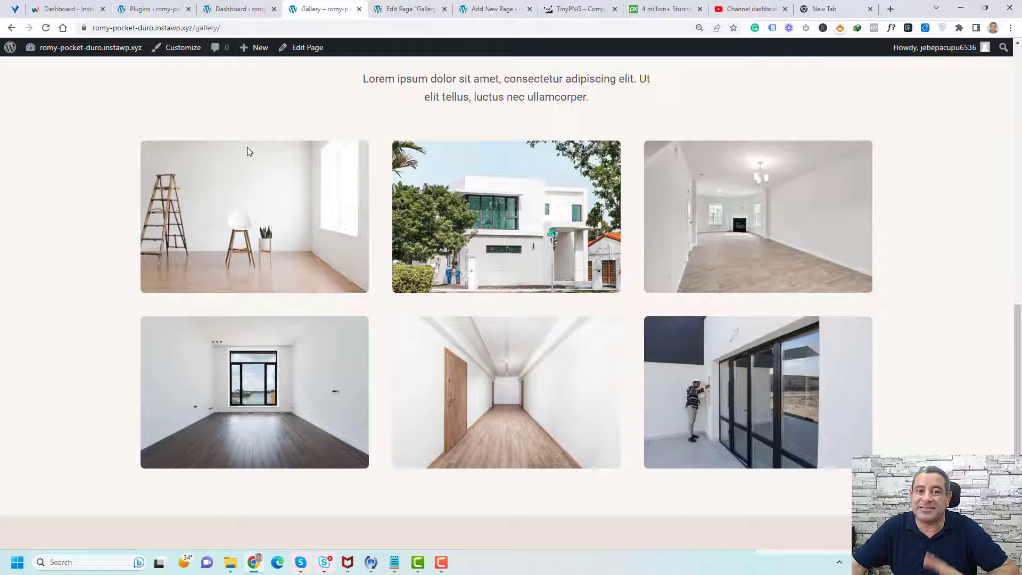
- Search the plugin directory for 'Kadence Blocks' and confirm the plugin is already active
{"action": "left_click", "coordinate": [154, 15]}
{"action": "left_click", "coordinate": [173, 78]}
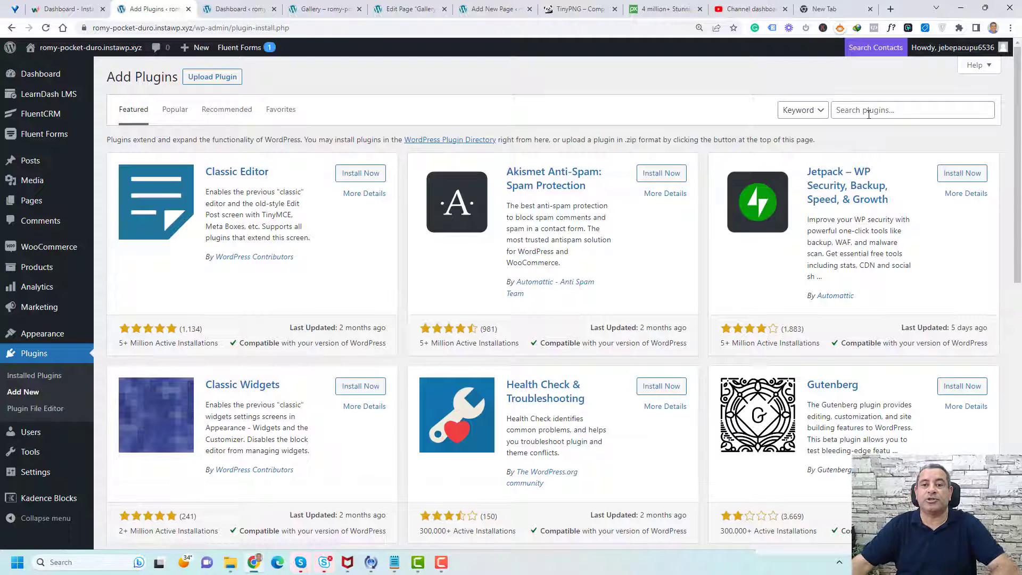
{"action": "left_click", "coordinate": [869, 114]}
{"action": "type", "text": "Kadence Blocks"}
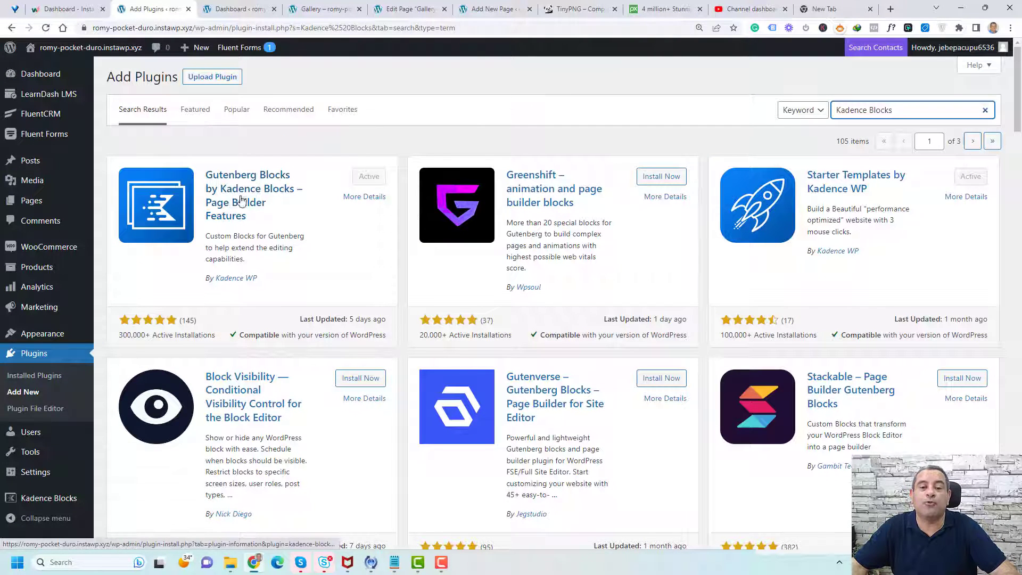
{"action": "left_click", "coordinate": [389, 155]}
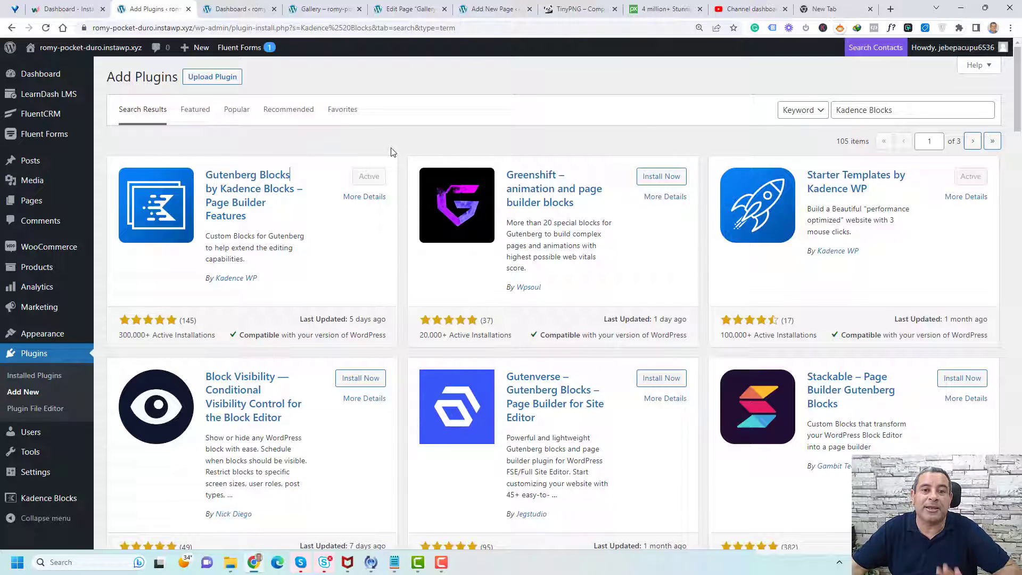
- Insert an Advanced Gallery block, found by searching 'ad', into the empty section below Work & Projects
{"action": "left_click", "coordinate": [407, 13]}
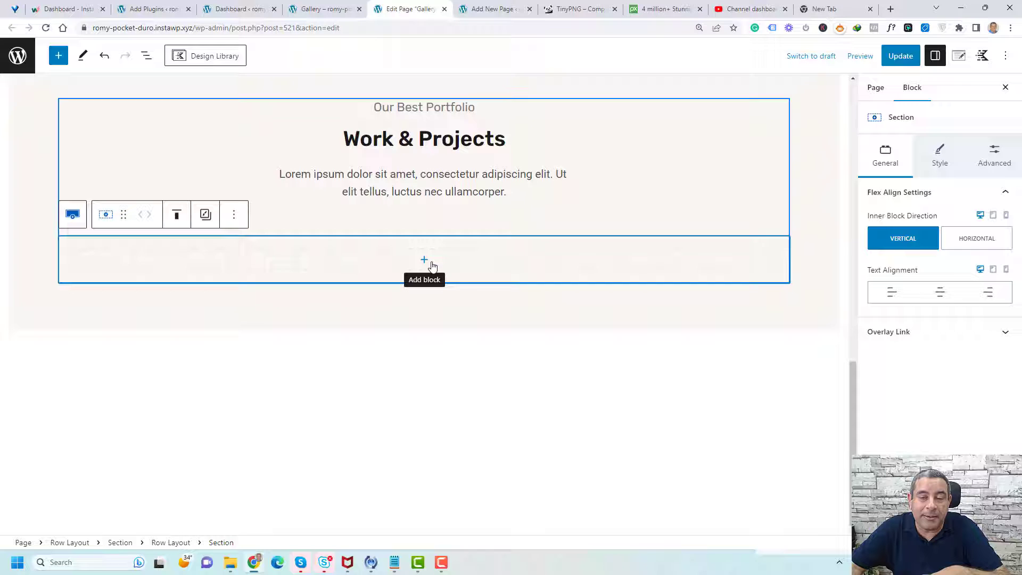
{"action": "left_click", "coordinate": [58, 56]}
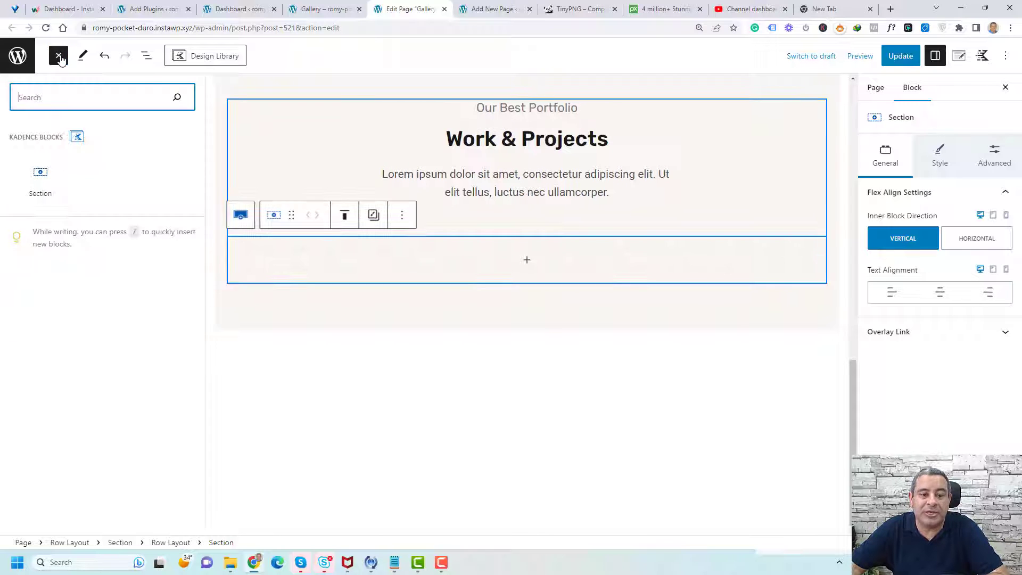
{"action": "left_click", "coordinate": [539, 266]}
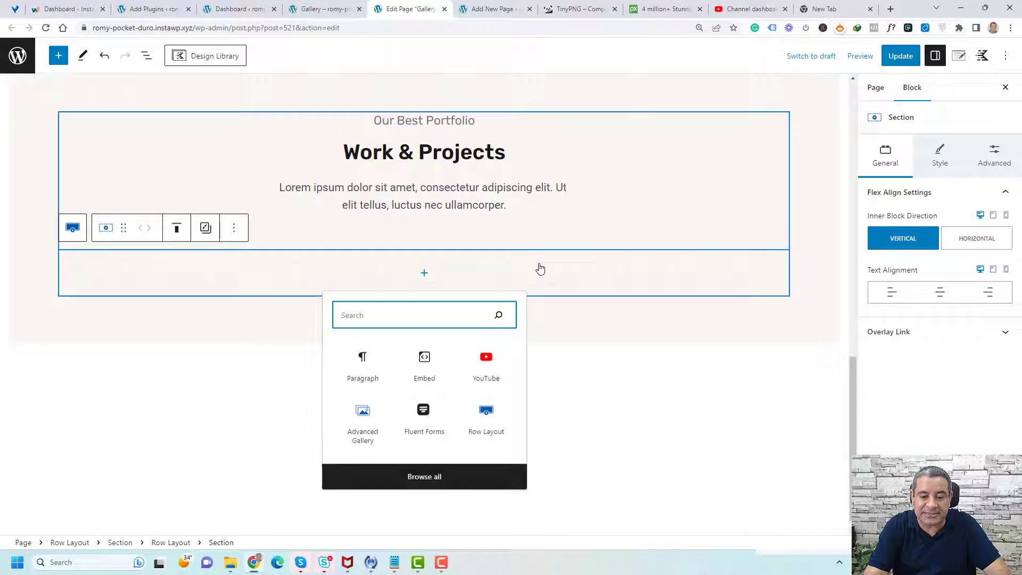
{"action": "type", "text": "ad"}
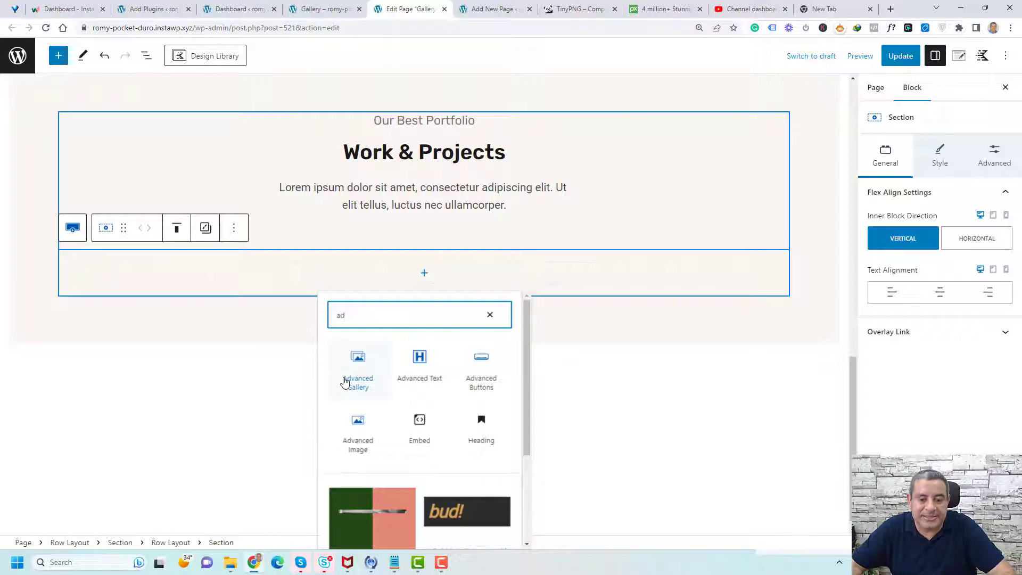
{"action": "left_click", "coordinate": [352, 382]}
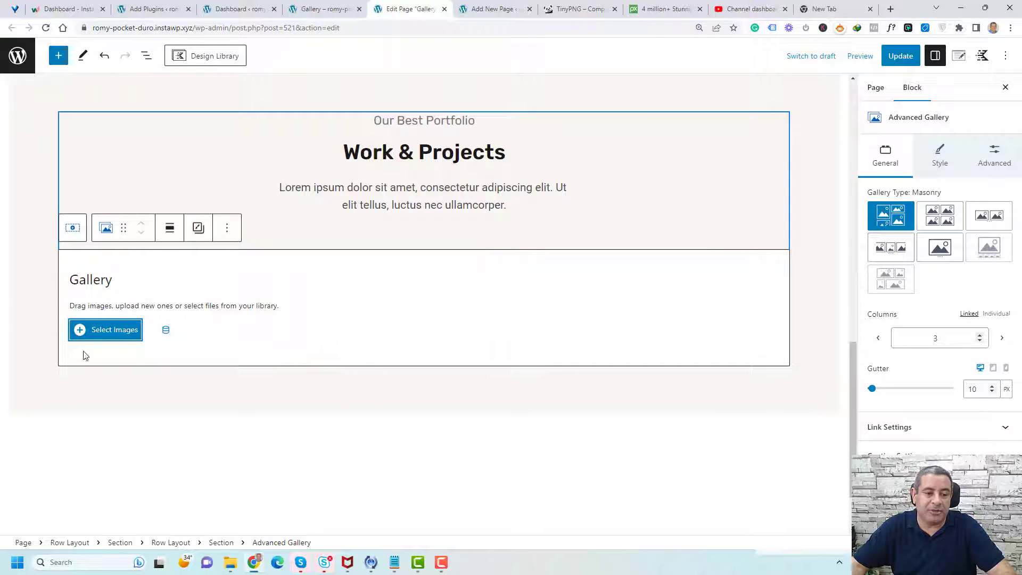
- Pick six interior photos, three of them hallway shots, from the Media Library for a new gallery
{"action": "left_click", "coordinate": [108, 332]}
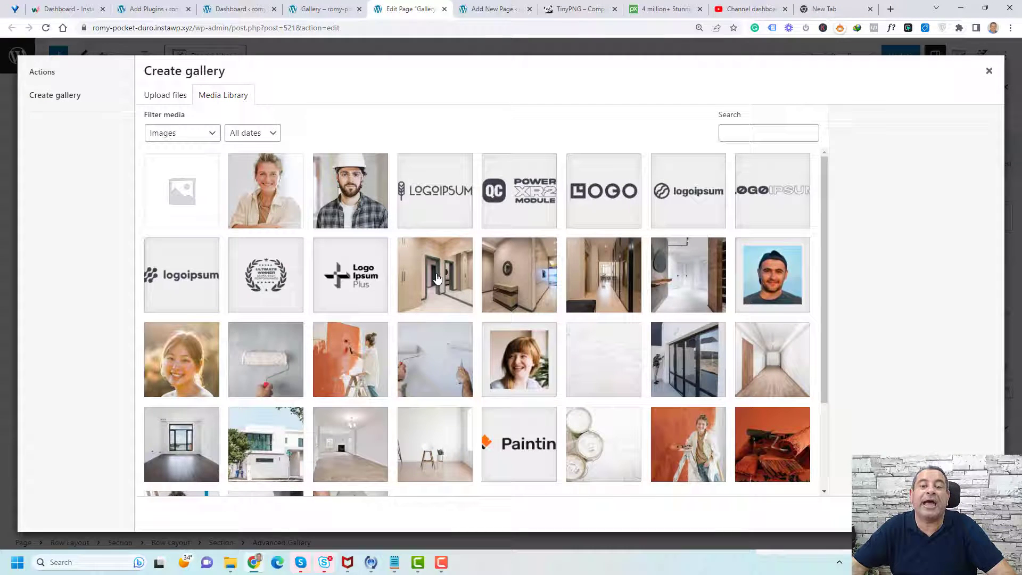
{"action": "left_click", "coordinate": [437, 277]}
{"action": "left_click", "coordinate": [529, 295]}
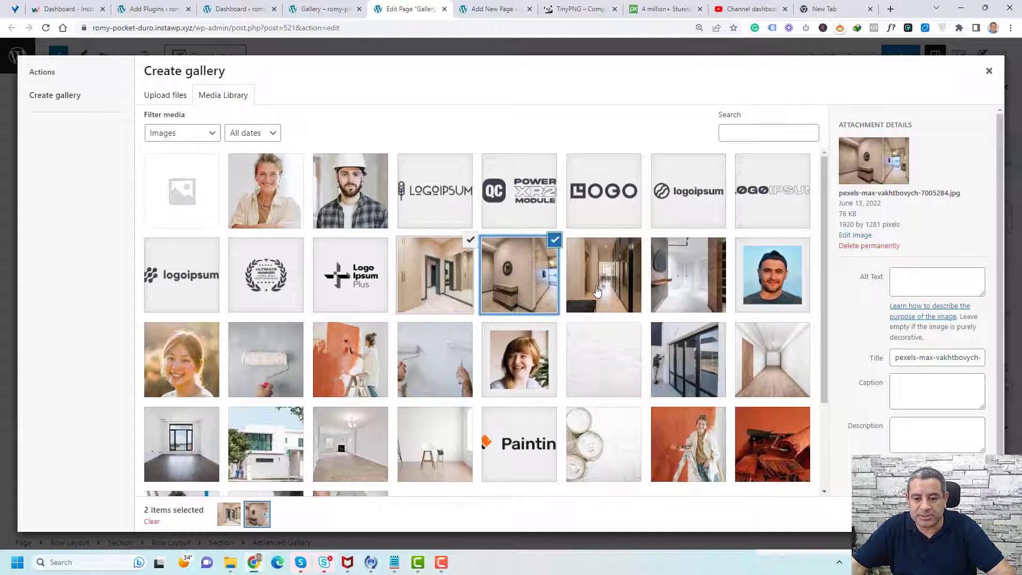
{"action": "left_click", "coordinate": [597, 293]}
{"action": "left_click", "coordinate": [670, 275]}
{"action": "left_click", "coordinate": [766, 368]}
{"action": "left_click", "coordinate": [704, 367]}
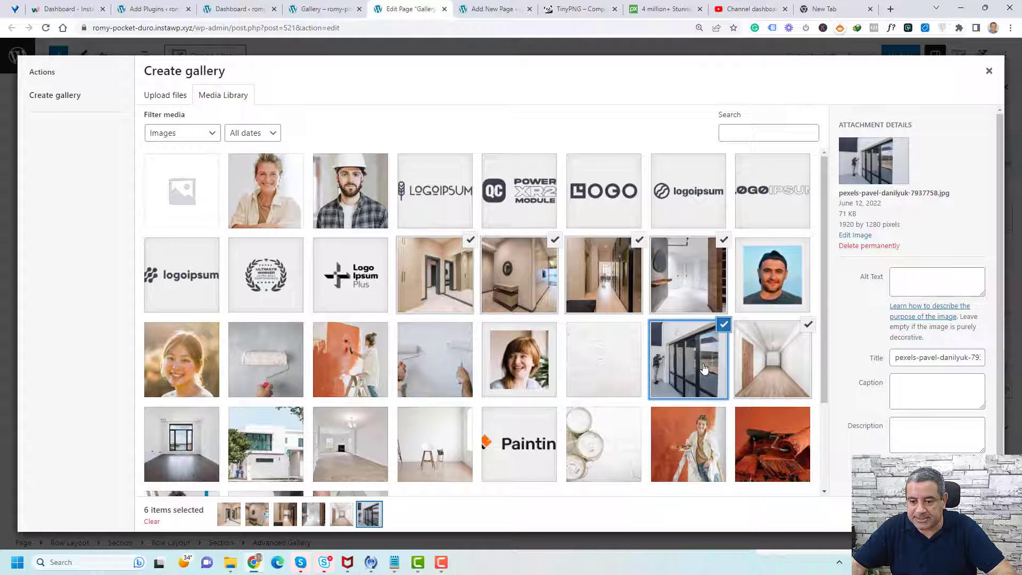
{"action": "scroll", "coordinate": [704, 367], "scroll_direction": "down", "scroll_amount": 3}
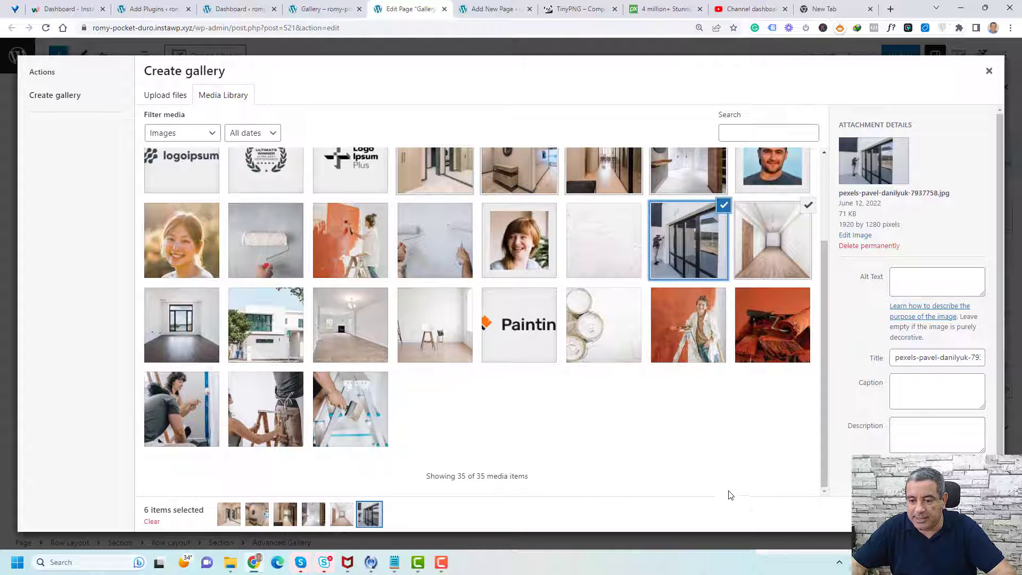
{"action": "left_click", "coordinate": [953, 514]}
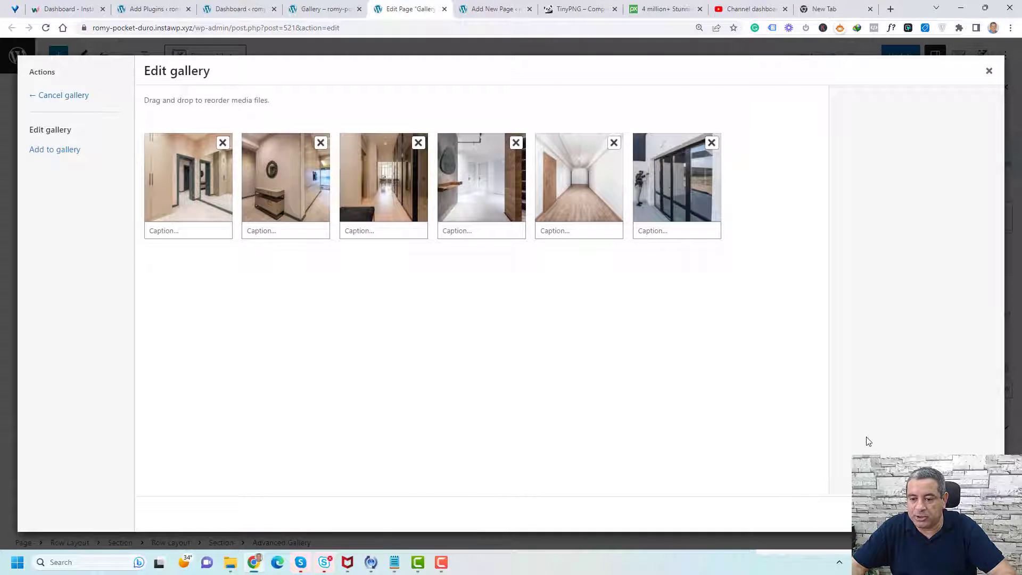
- Insert the six selected photos into the Advanced Gallery block
{"action": "left_click", "coordinate": [953, 513]}
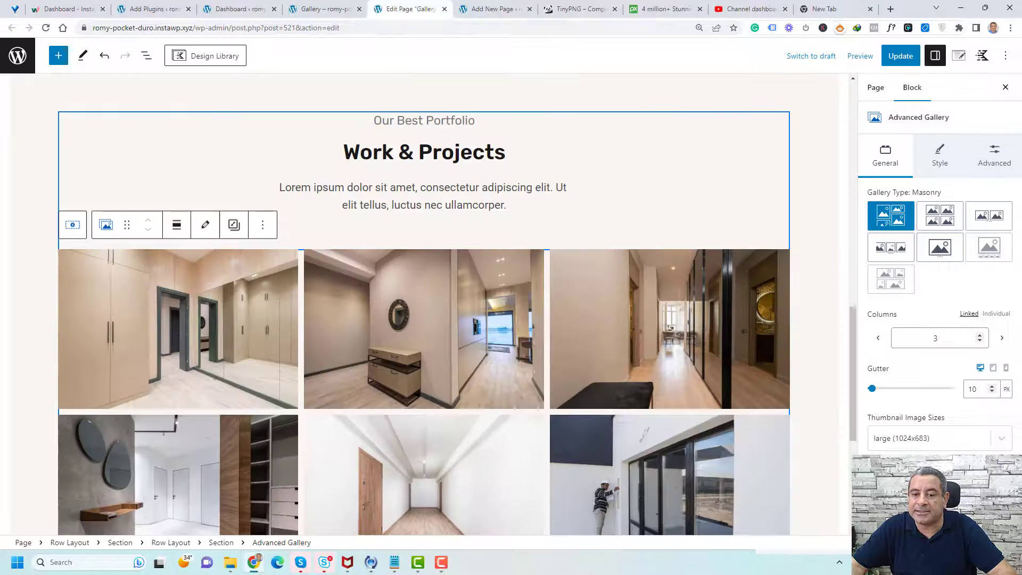
{"action": "scroll", "coordinate": [441, 326], "scroll_direction": "down", "scroll_amount": 4}
{"action": "scroll", "coordinate": [442, 325], "scroll_direction": "up", "scroll_amount": 3}
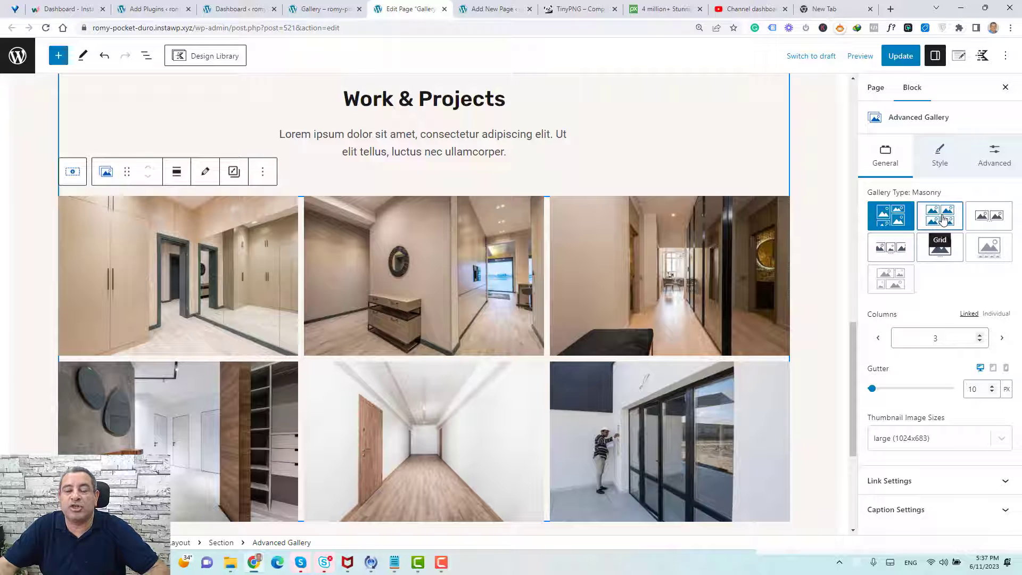
- Set the Gallery Type to Grid, briefly trying Carousel before returning to Grid
{"action": "left_click", "coordinate": [941, 217]}
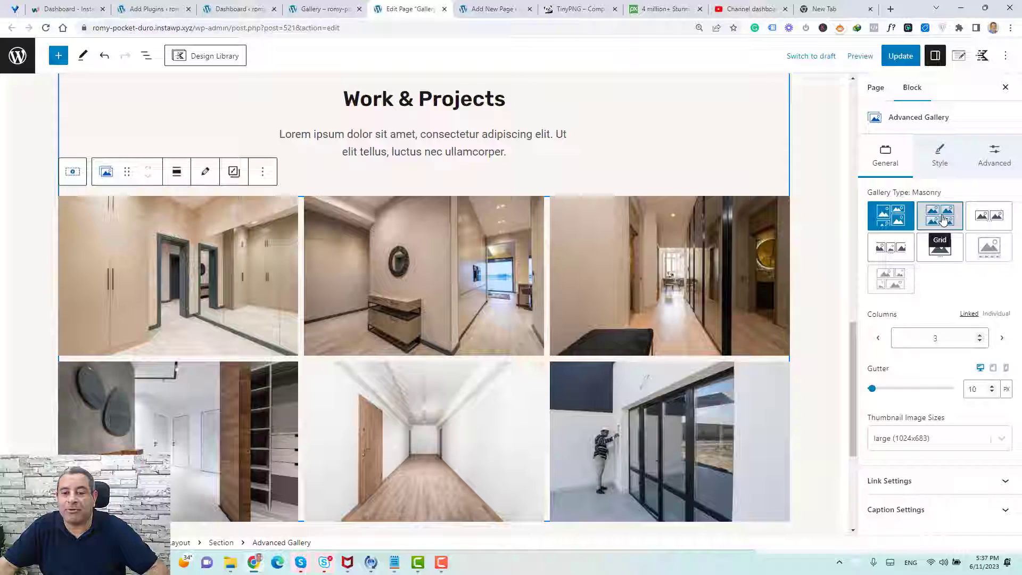
{"action": "left_click", "coordinate": [993, 221]}
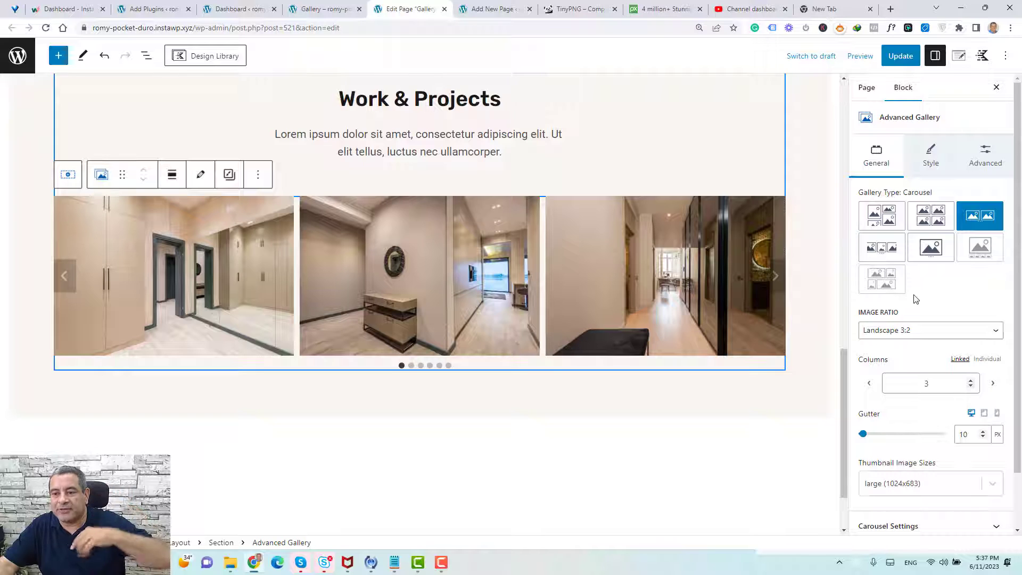
{"action": "left_click", "coordinate": [919, 222]}
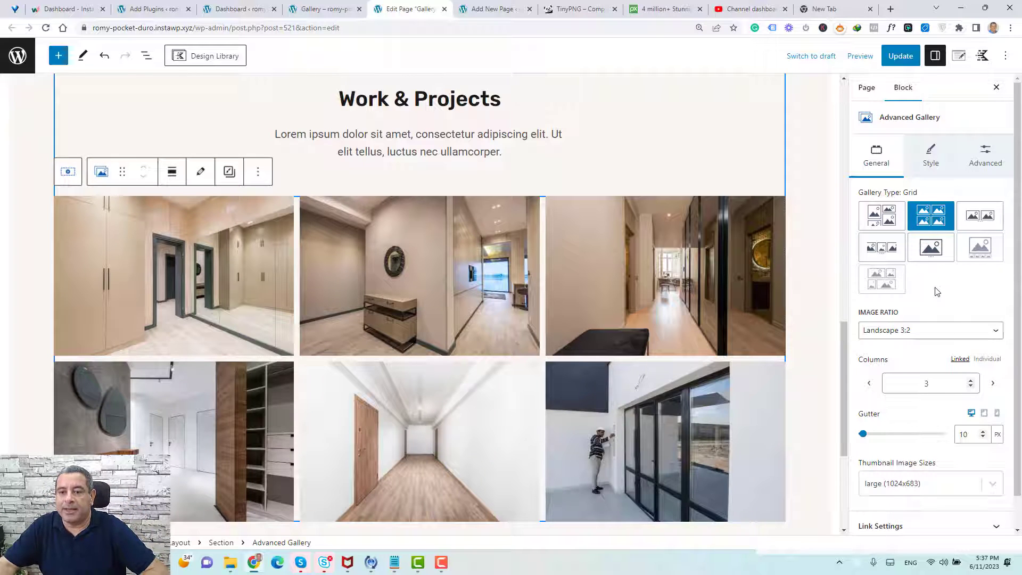
- Set the image ratio to Landscape 16:9 after trying 4:3, 3:2 and 2:1
{"action": "scroll", "coordinate": [937, 291], "scroll_direction": "down", "scroll_amount": 1}
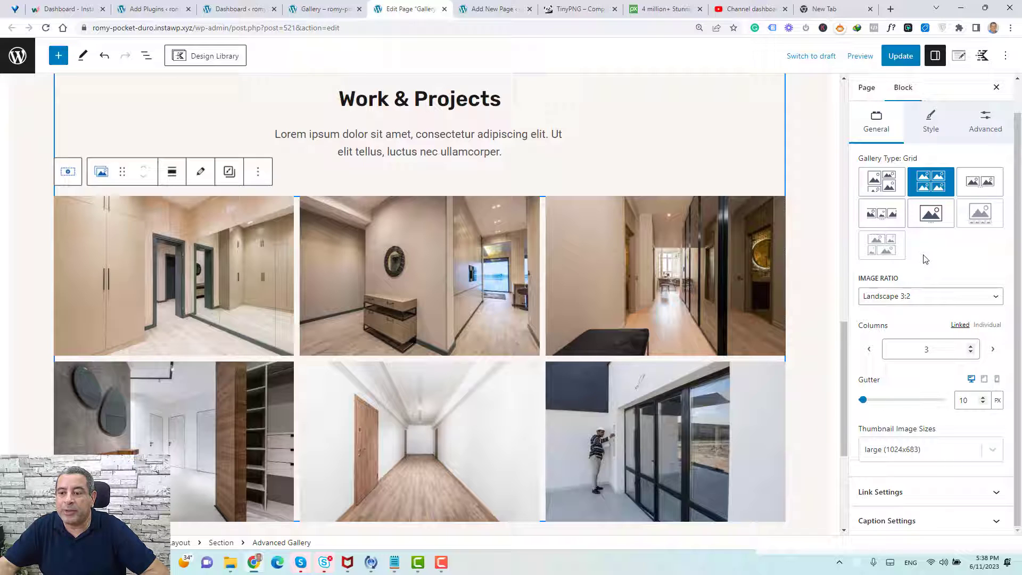
{"action": "left_click", "coordinate": [911, 299]}
{"action": "left_click", "coordinate": [899, 311]}
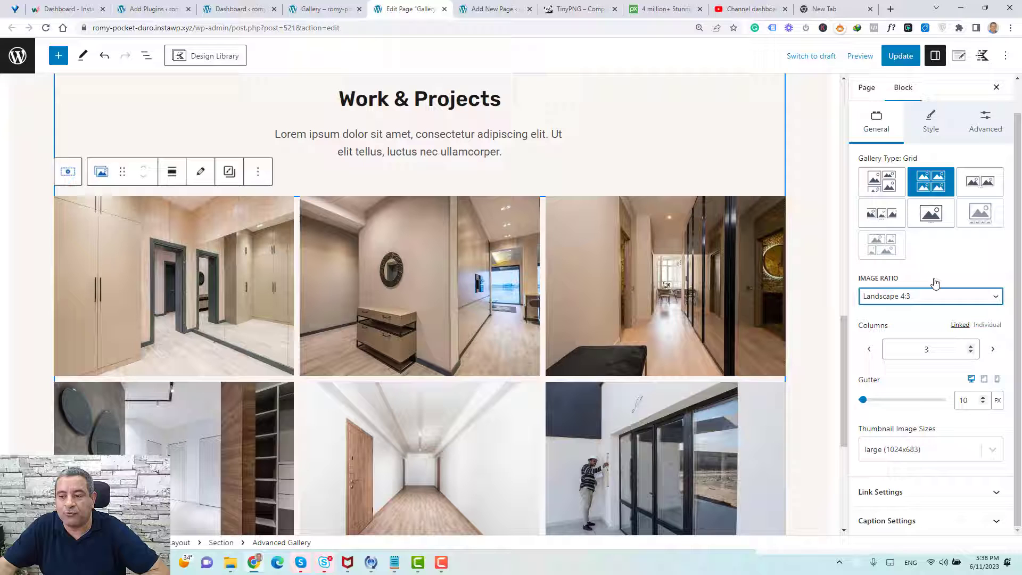
{"action": "left_click", "coordinate": [930, 295]}
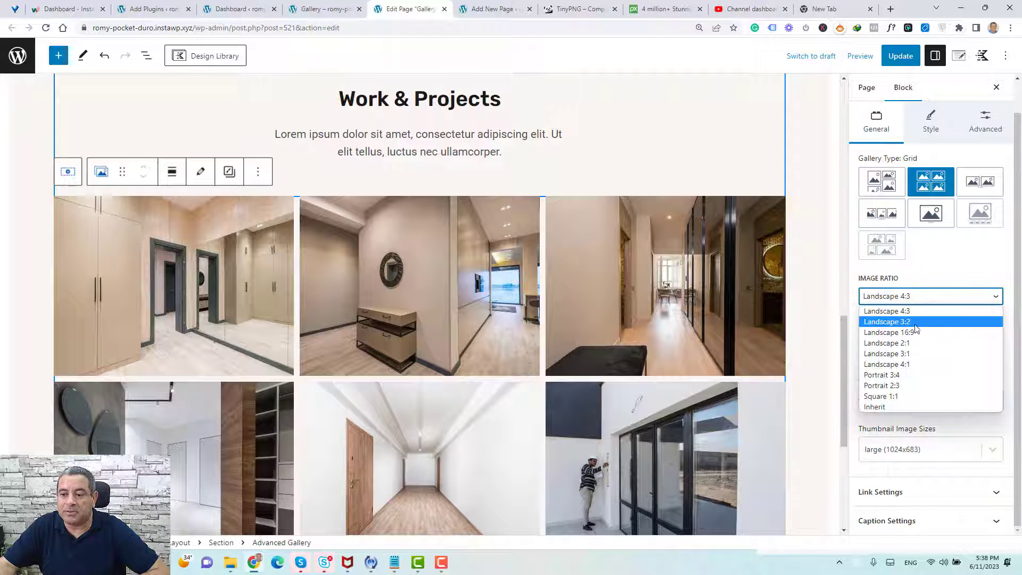
{"action": "left_click", "coordinate": [921, 322]}
{"action": "left_click", "coordinate": [921, 297]}
{"action": "left_click", "coordinate": [905, 343]}
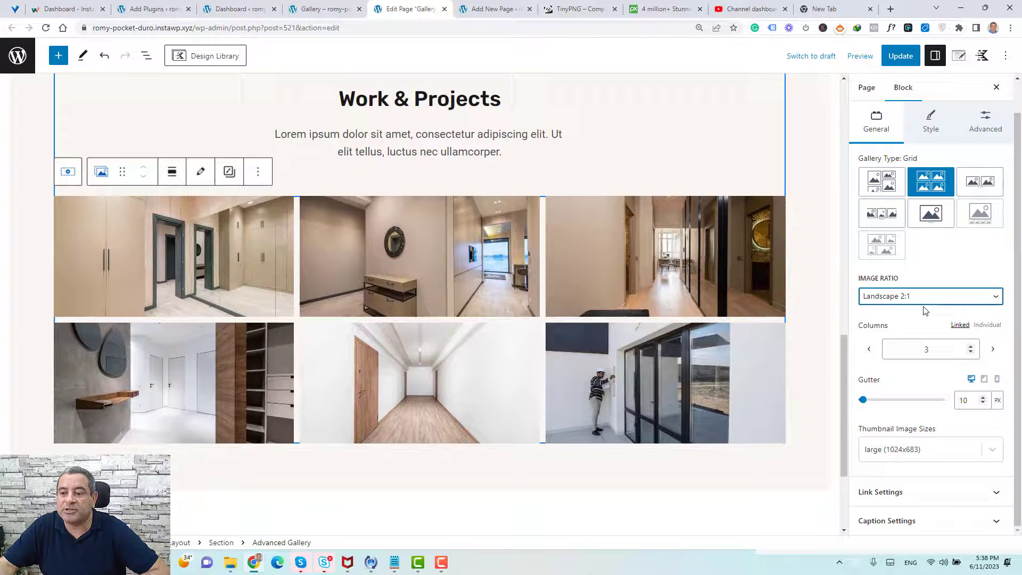
{"action": "left_click", "coordinate": [925, 298]}
{"action": "left_click", "coordinate": [923, 333]}
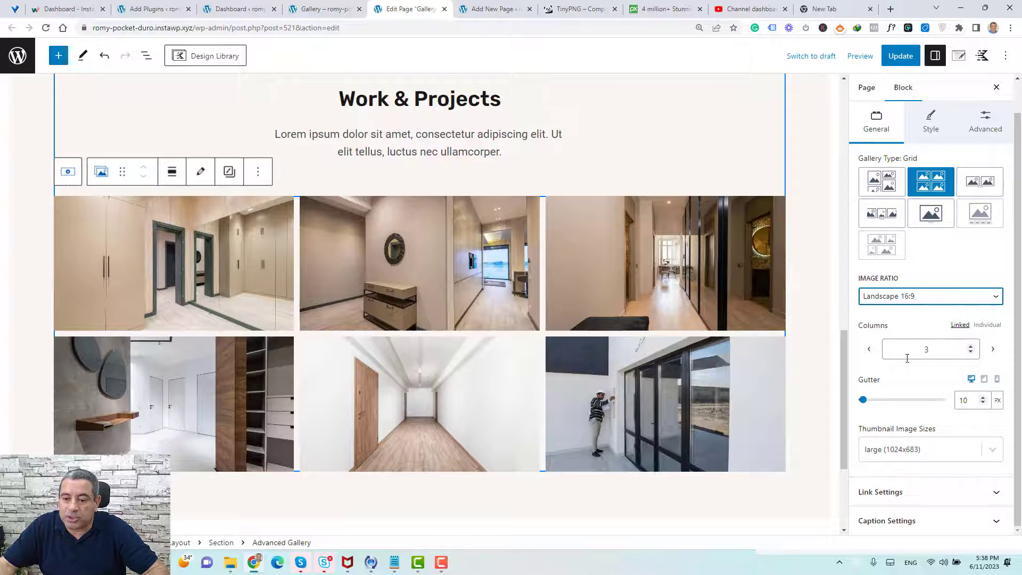
- Settle the gallery at 3 columns after trying 4 and 2
{"action": "left_click", "coordinate": [994, 352]}
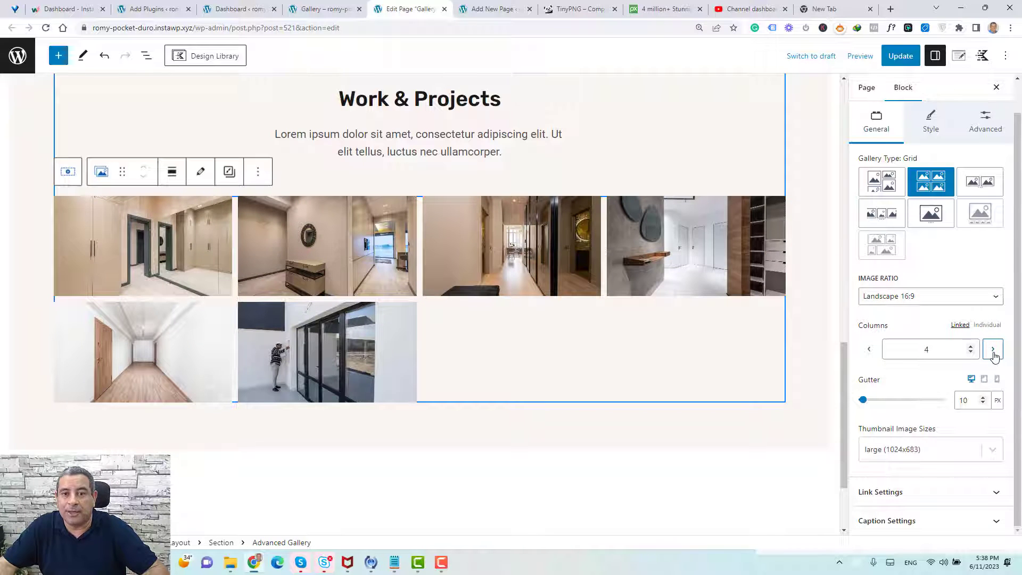
{"action": "left_click", "coordinate": [869, 351]}
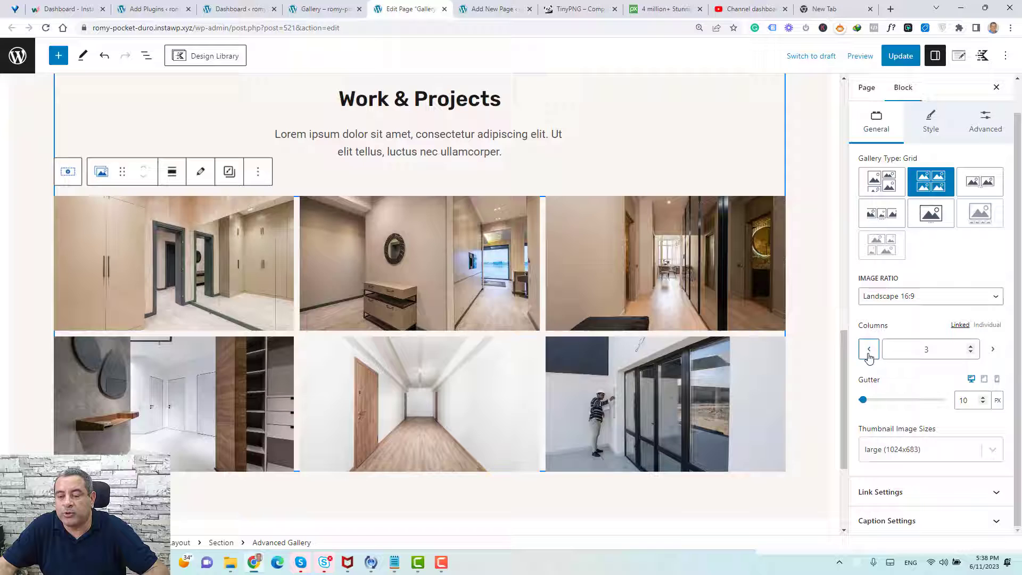
{"action": "left_click", "coordinate": [868, 350]}
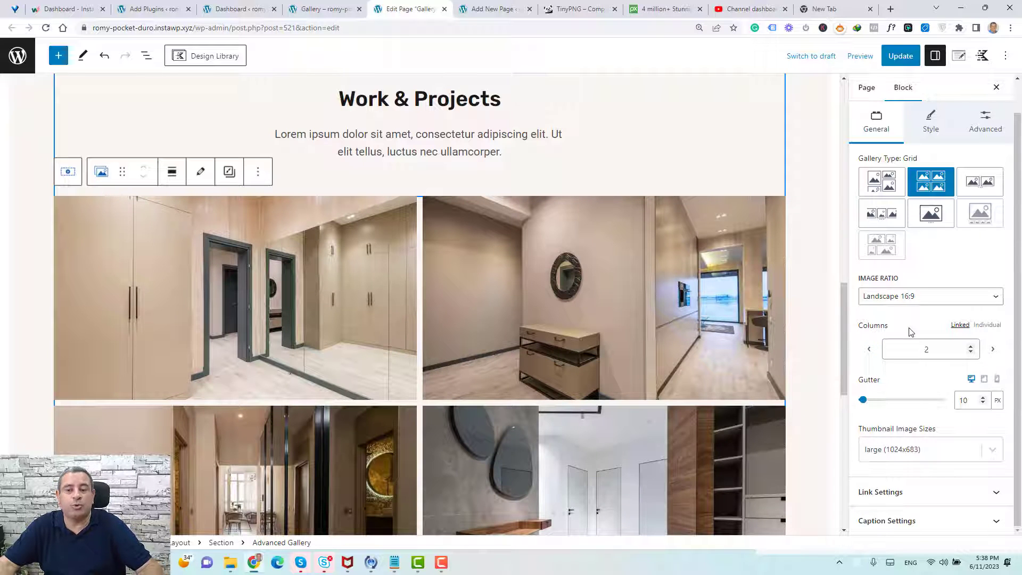
{"action": "left_click", "coordinate": [992, 349]}
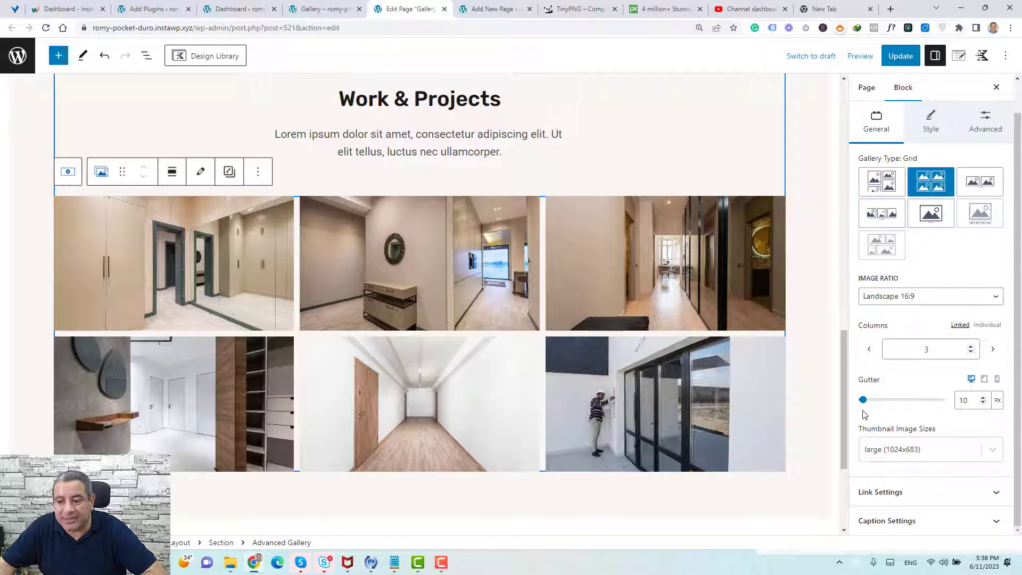
- Set the gallery gutter to 19 px after raising it to 20 px
{"action": "left_click", "coordinate": [982, 398]}
{"action": "left_click", "coordinate": [983, 397]}
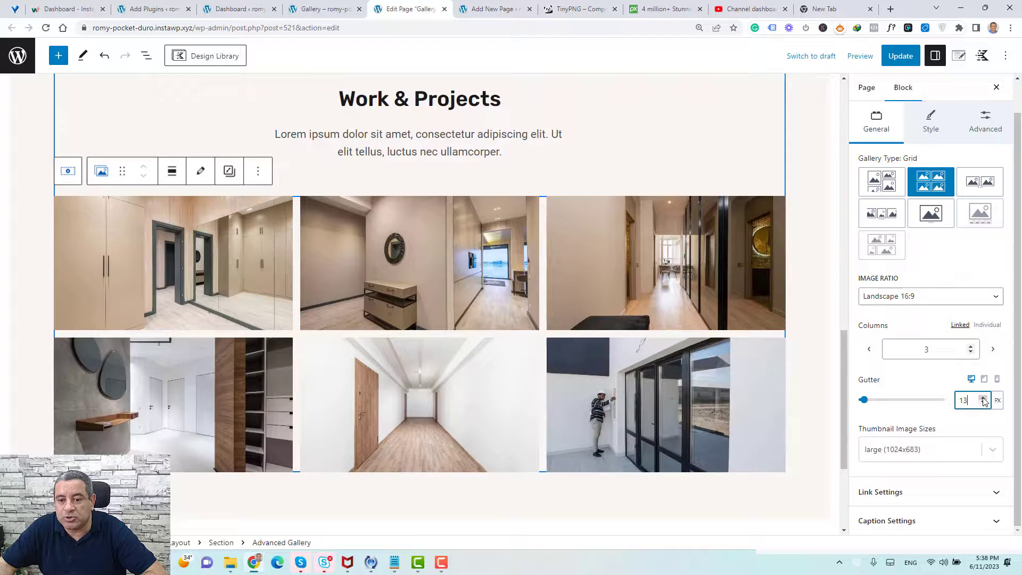
{"action": "left_click", "coordinate": [983, 397]}
{"action": "left_click", "coordinate": [982, 398]}
{"action": "left_click", "coordinate": [983, 398]}
{"action": "left_click", "coordinate": [983, 398]}
{"action": "left_click", "coordinate": [983, 398]}
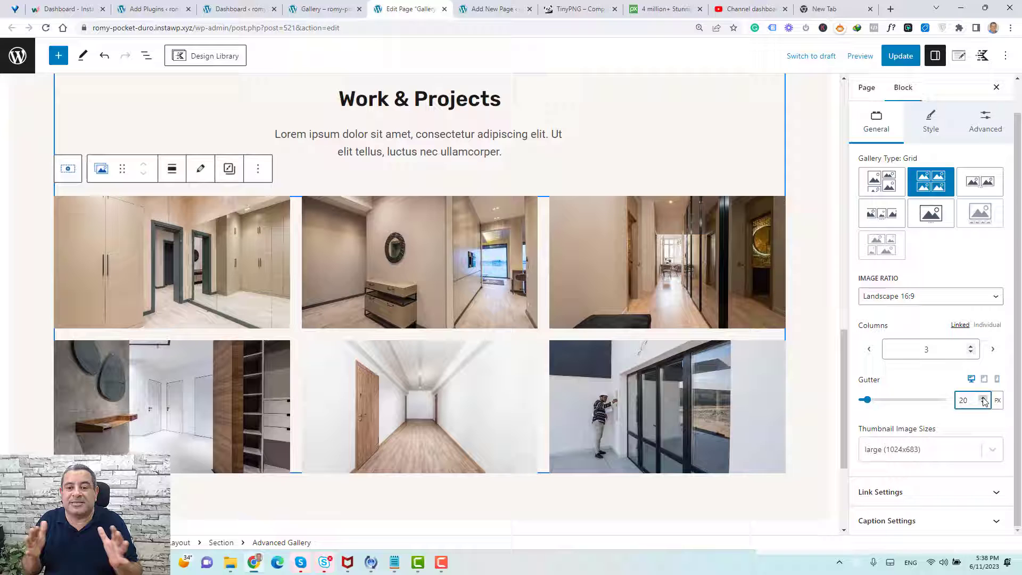
{"action": "left_click", "coordinate": [984, 403]}
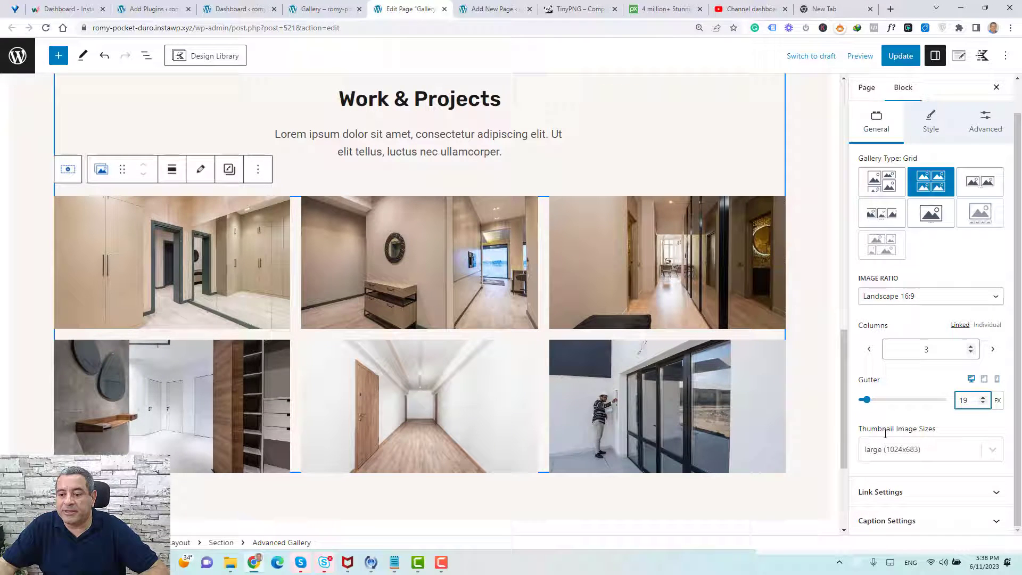
- Set Thumbnail Image Sizes to full (1920x1281) instead of medium_large (768x512)
{"action": "left_click", "coordinate": [896, 449]}
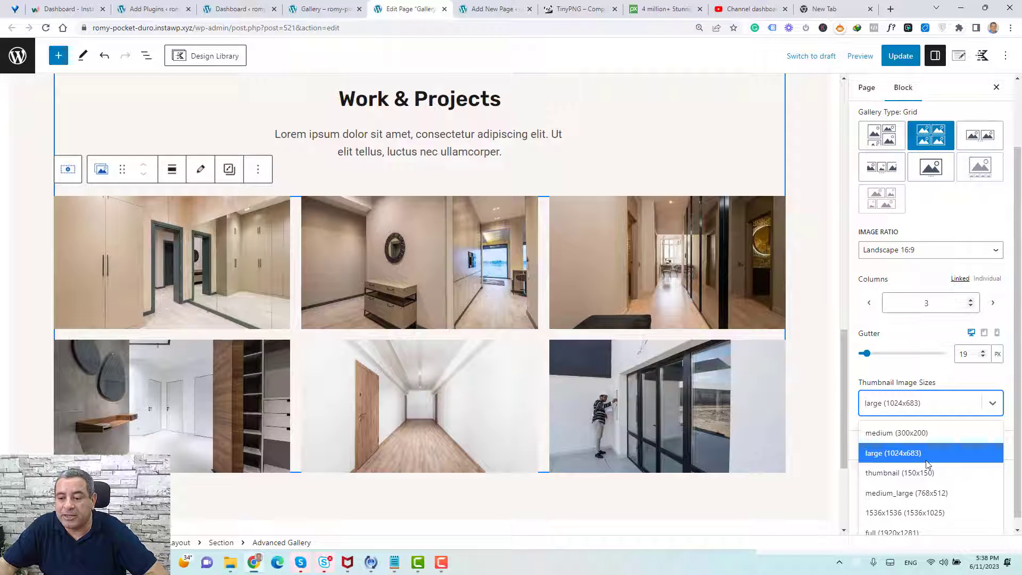
{"action": "left_click", "coordinate": [931, 493]}
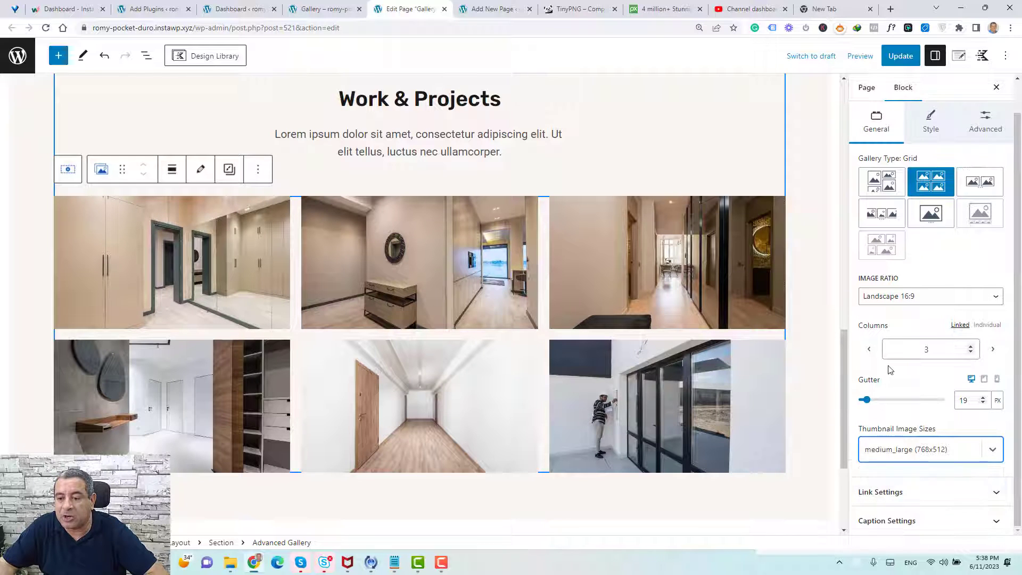
{"action": "left_click", "coordinate": [962, 455]}
{"action": "left_click", "coordinate": [930, 532]}
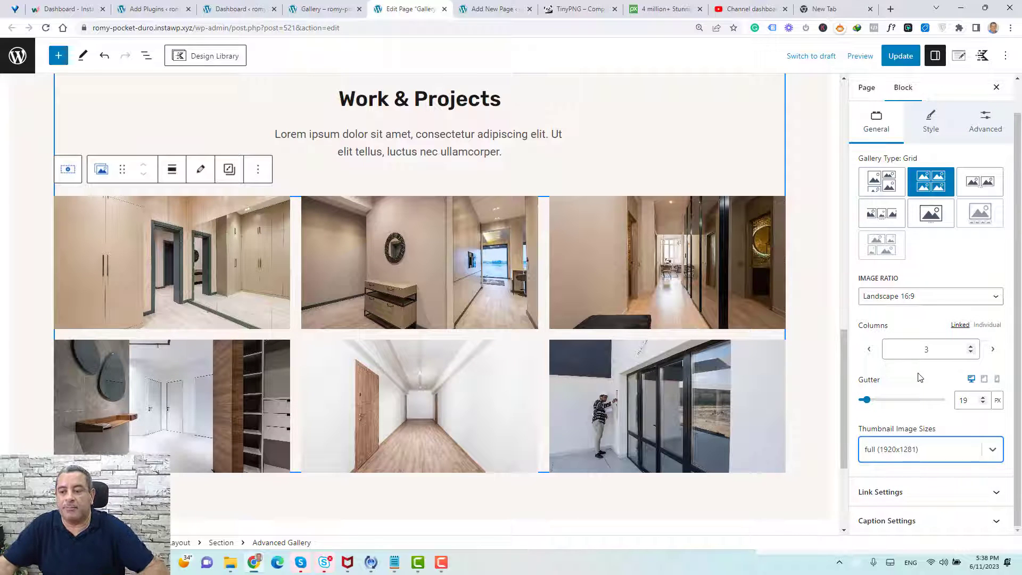
- Keep the gallery images' Link To setting at None
{"action": "left_click", "coordinate": [900, 495]}
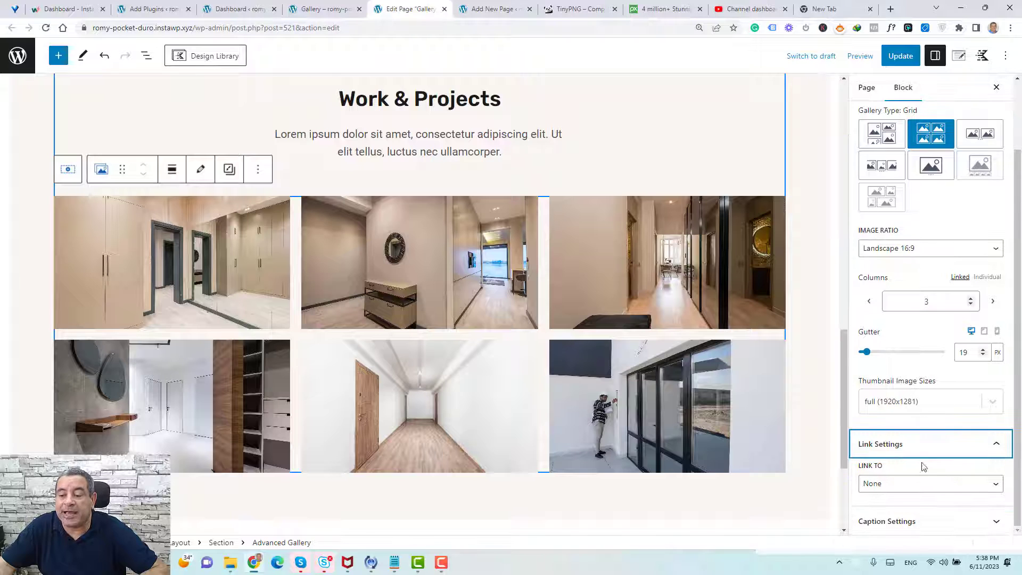
{"action": "left_click", "coordinate": [926, 484]}
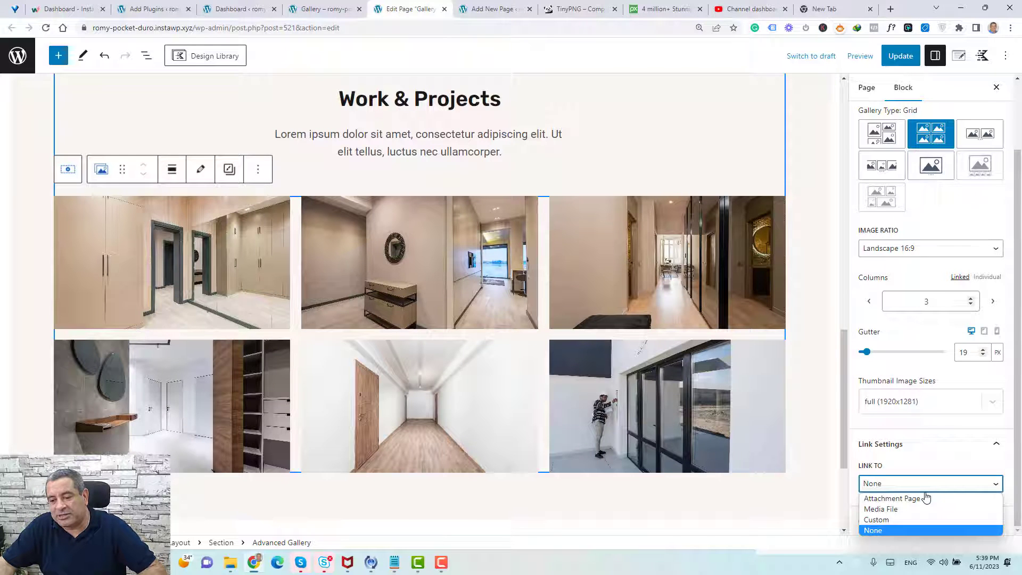
{"action": "left_click", "coordinate": [921, 530]}
- Turn on Show Captions for the gallery images
{"action": "left_click", "coordinate": [925, 525]}
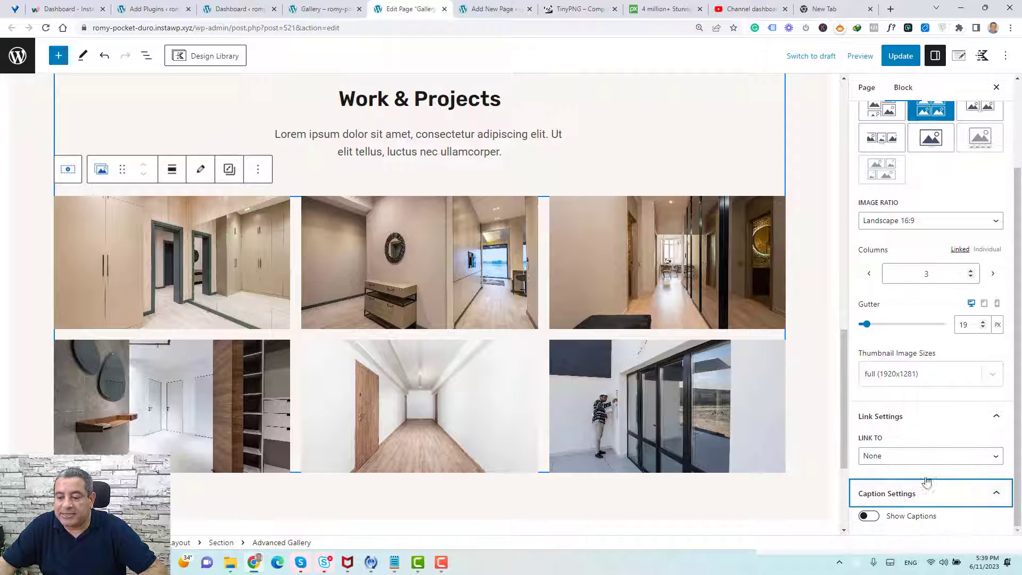
{"action": "left_click", "coordinate": [872, 516]}
{"action": "scroll", "coordinate": [912, 422], "scroll_direction": "down", "scroll_amount": 4}
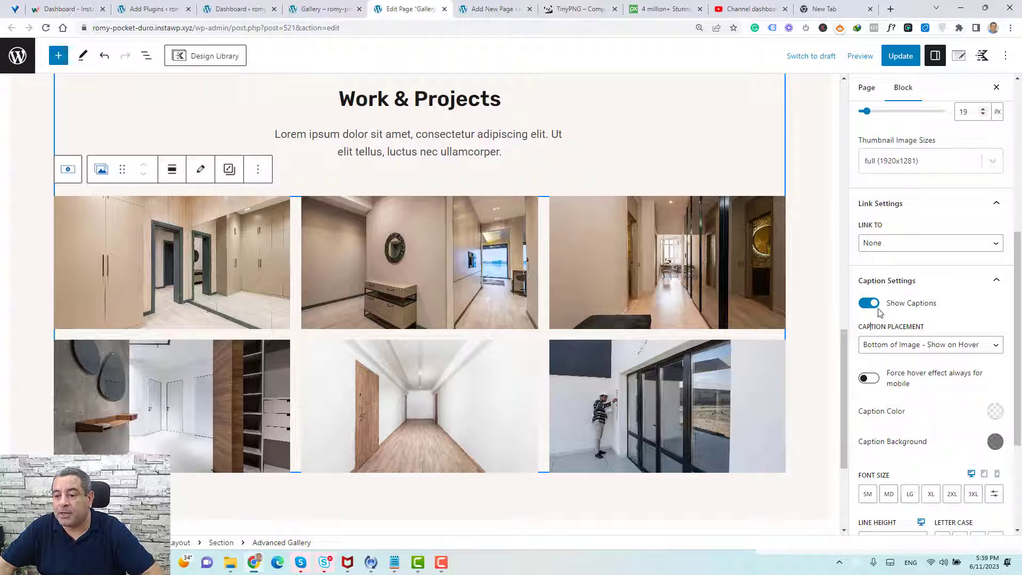
{"action": "scroll", "coordinate": [905, 298], "scroll_direction": "up", "scroll_amount": 10}
- Try the Grayscale and Earlybird image filters, then revert the filter to None
{"action": "left_click", "coordinate": [938, 155]}
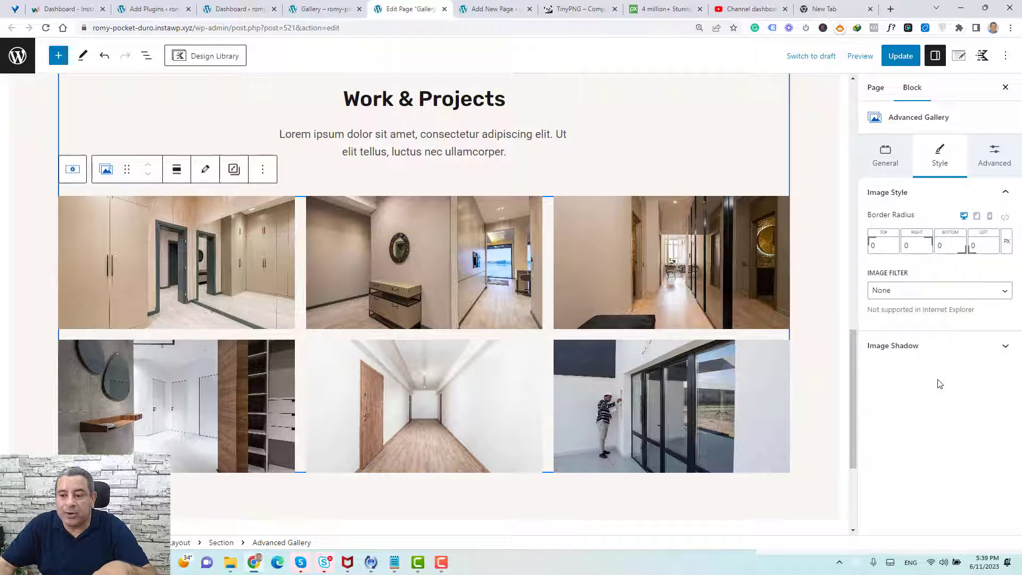
{"action": "left_click", "coordinate": [924, 290]}
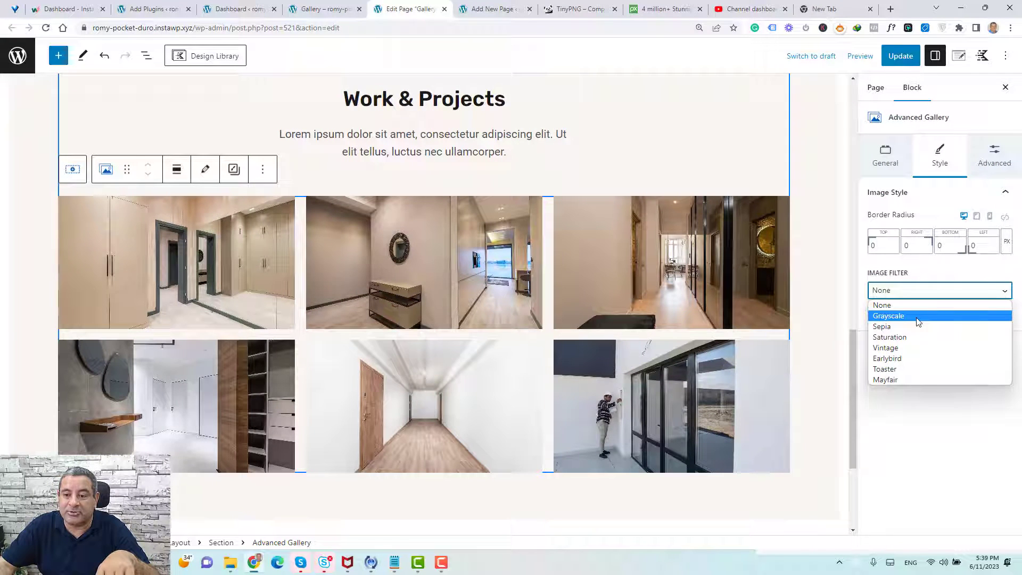
{"action": "left_click", "coordinate": [917, 318]}
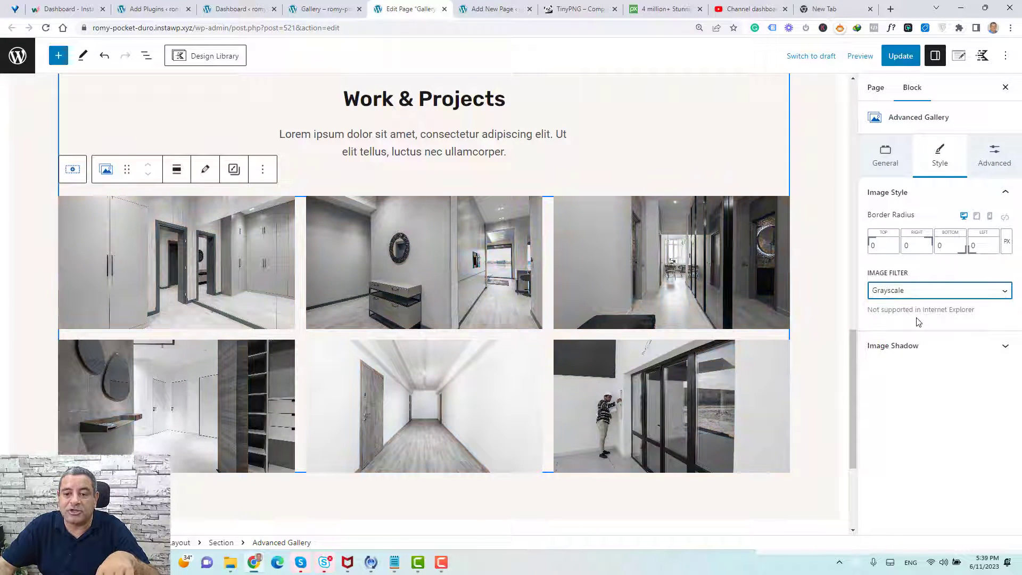
{"action": "left_click", "coordinate": [939, 292]}
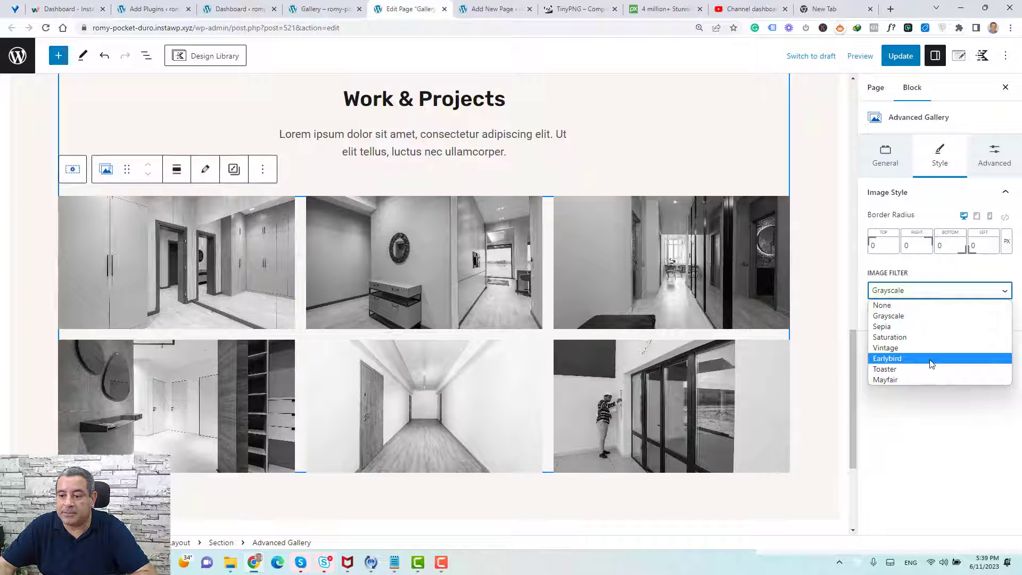
{"action": "left_click", "coordinate": [931, 359]}
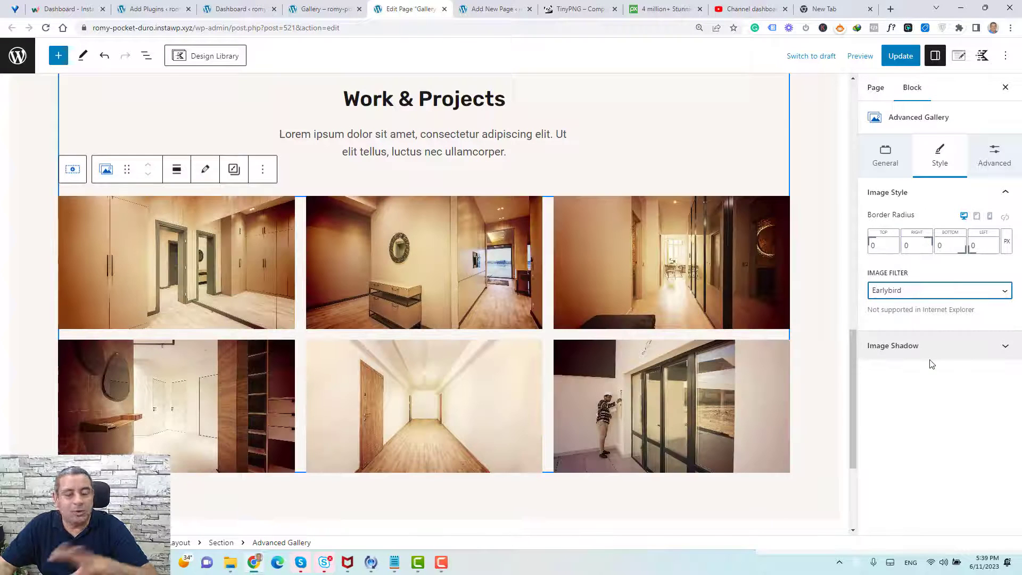
{"action": "left_click", "coordinate": [929, 294]}
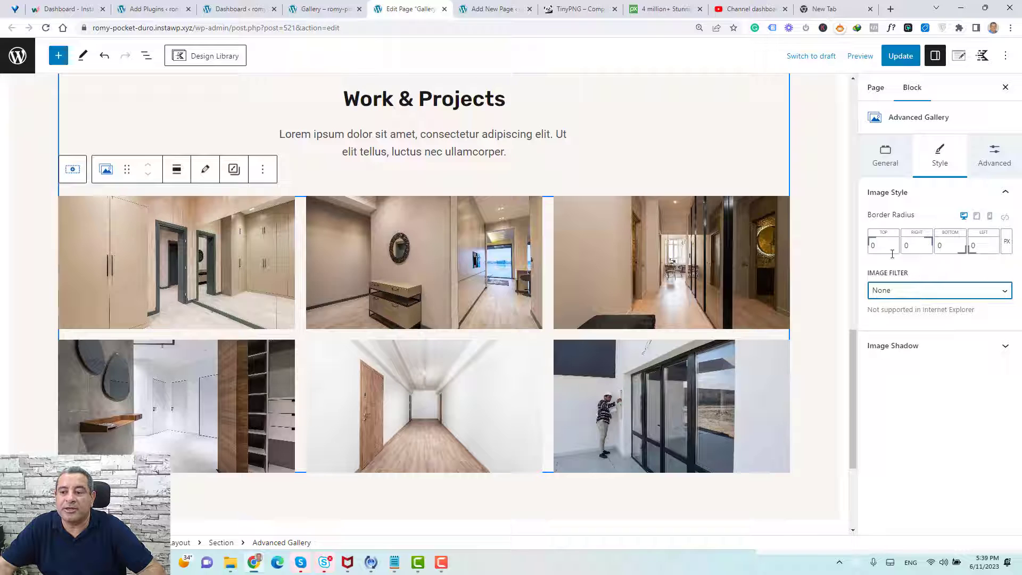
- Give every image corner a 20 px border radius and review the finished gallery
{"action": "left_click", "coordinate": [1005, 217]}
{"action": "double_click", "coordinate": [972, 236]}
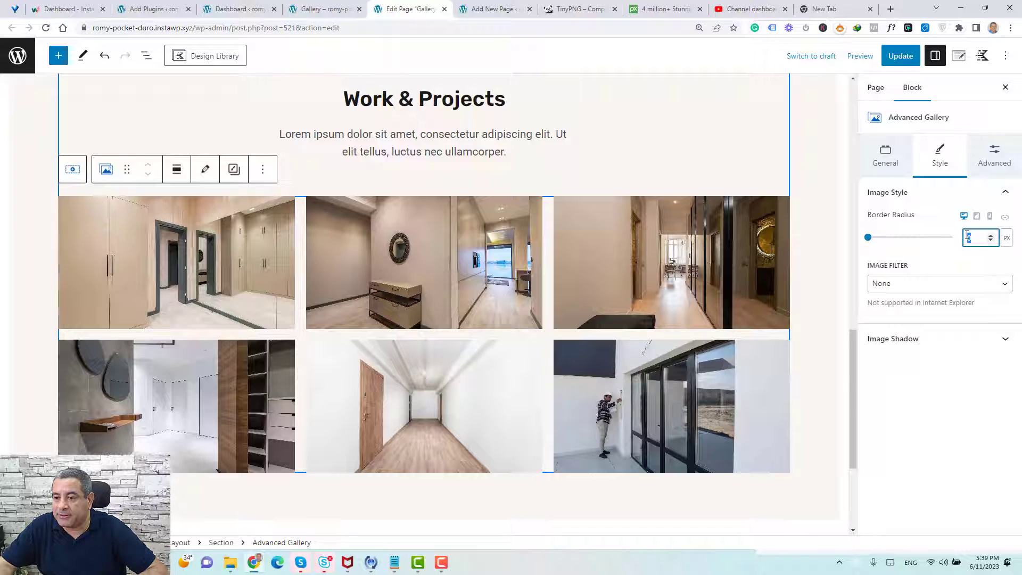
{"action": "type", "text": "20"}
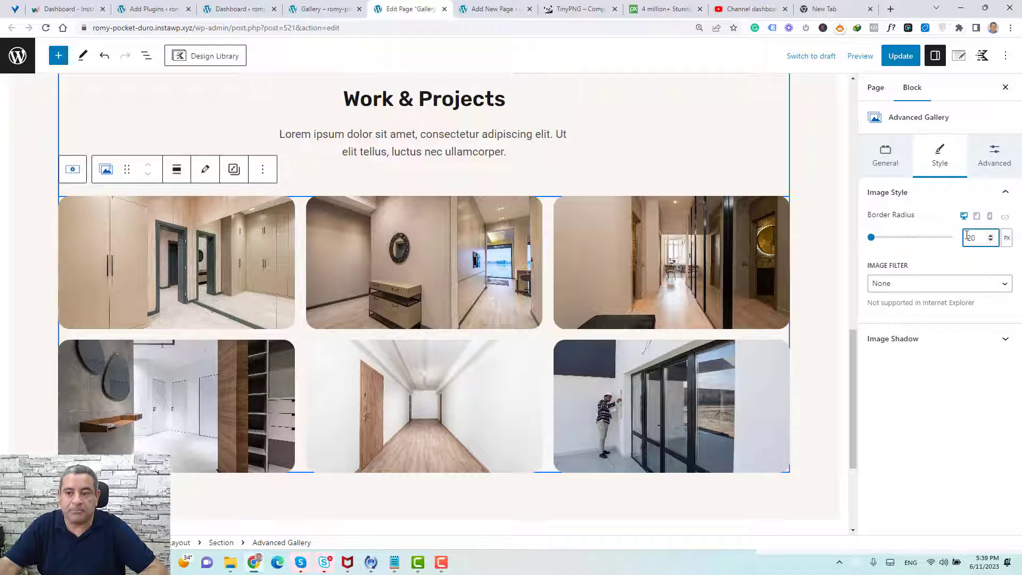
{"action": "left_click", "coordinate": [933, 434]}
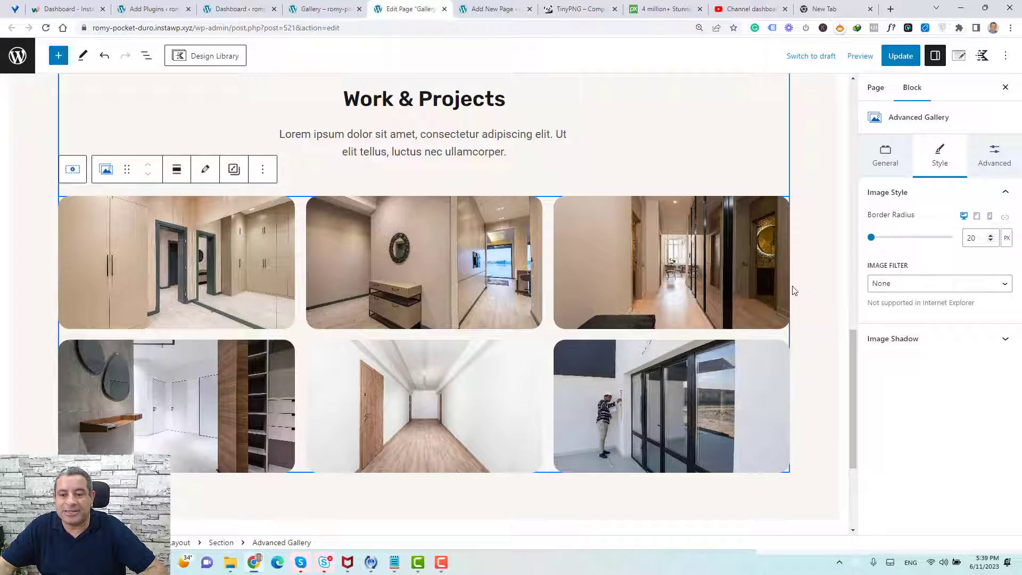
{"action": "left_click", "coordinate": [818, 342]}
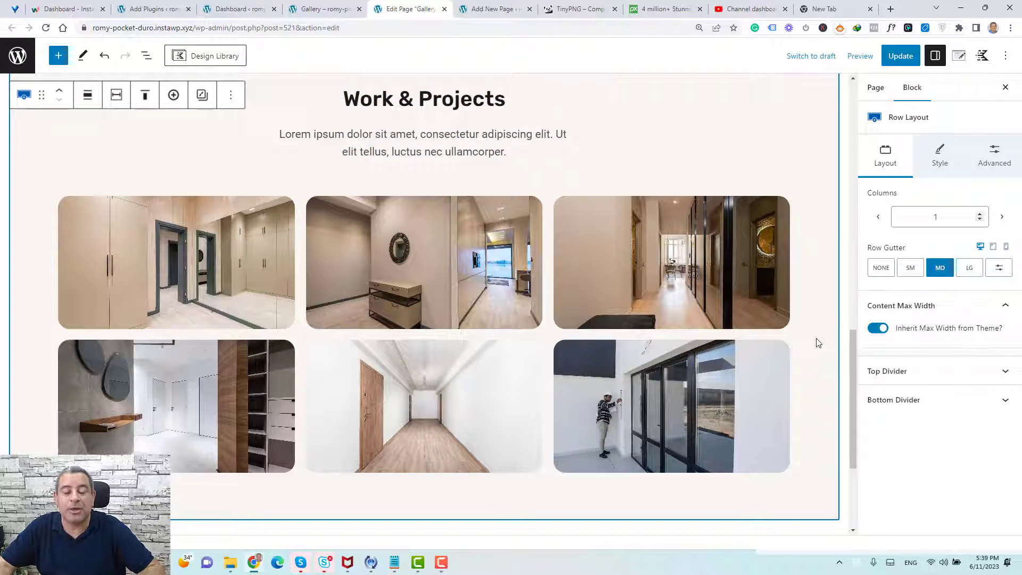